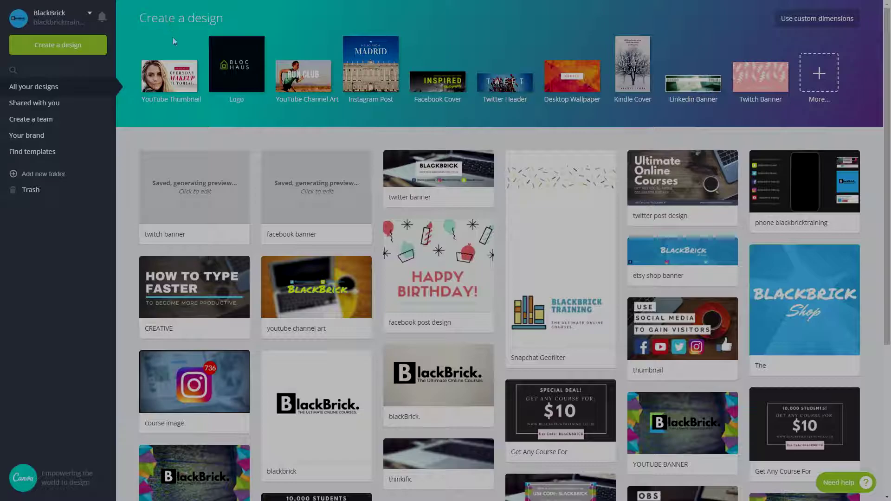
Browse all design types down to Social Media & Email Headers to reach SoundCloud Banner.
click(823, 80)
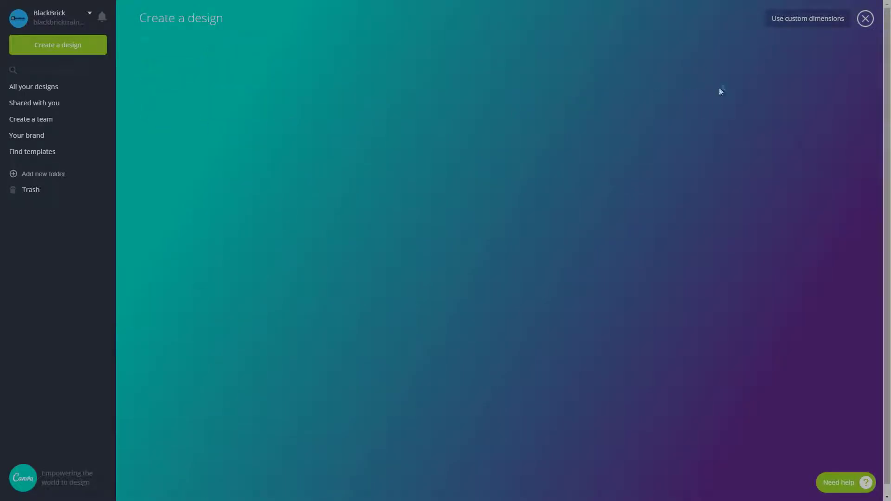
scroll(400, 284, down, 7)
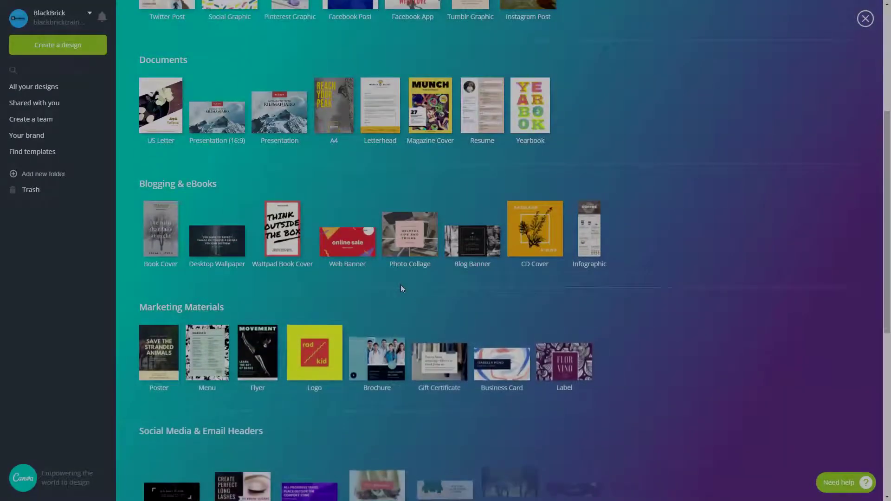
scroll(235, 282, down, 3)
drag(154, 152, 241, 149)
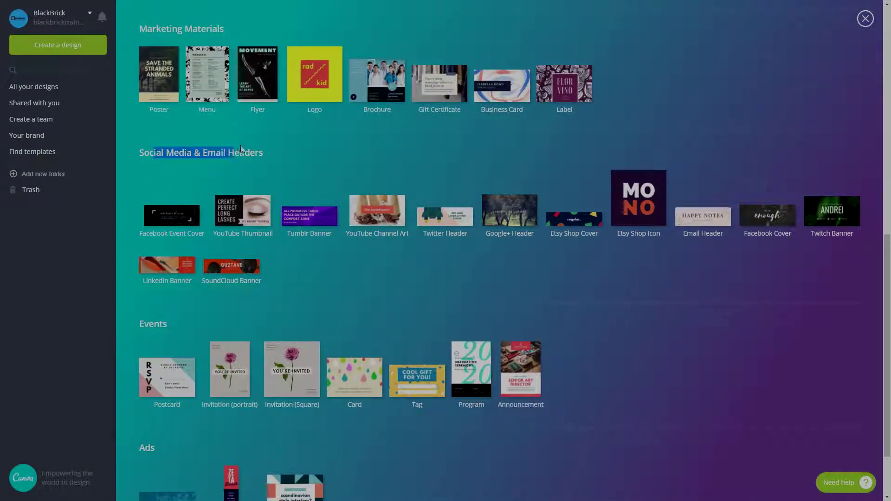
click(251, 153)
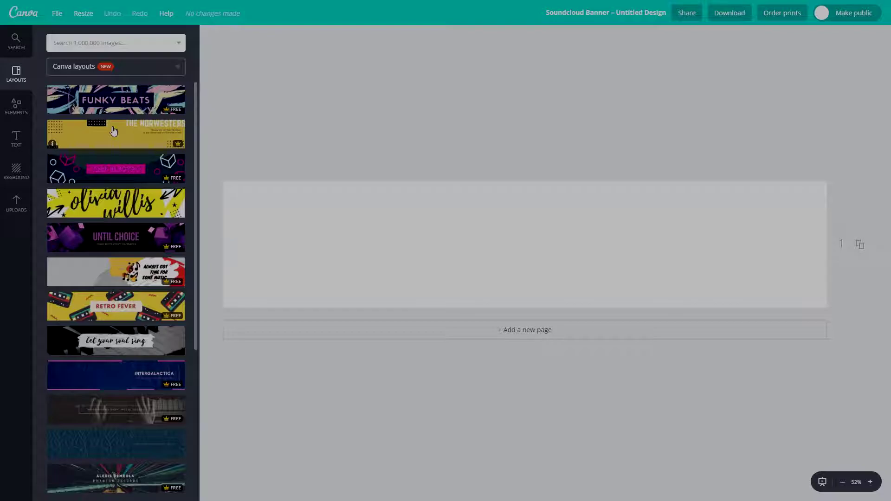
scroll(111, 116, down, 8)
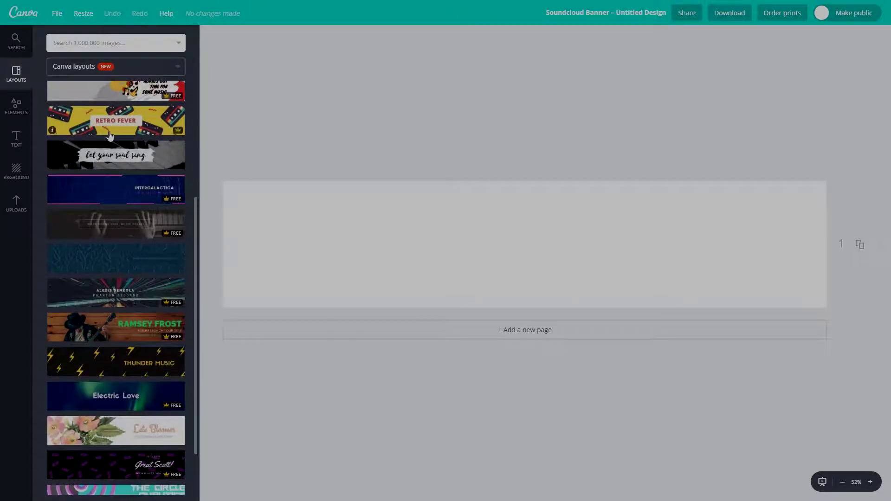
scroll(107, 93, up, 8)
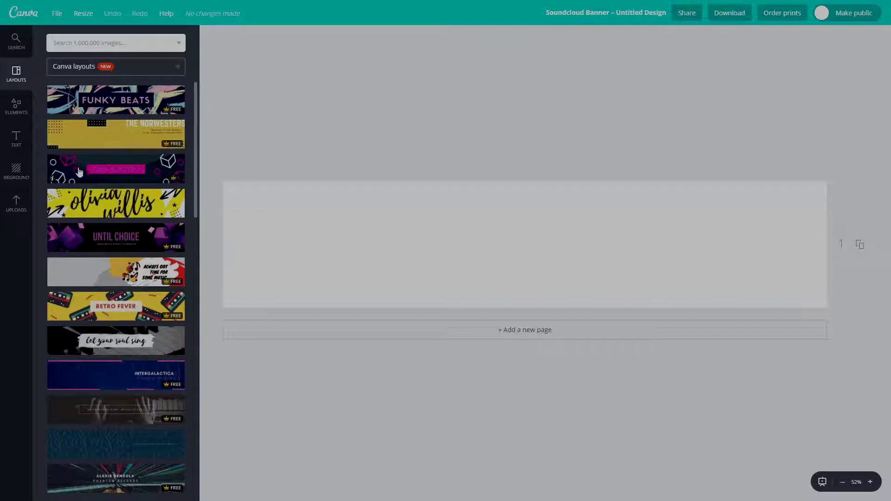
scroll(110, 216, down, 1)
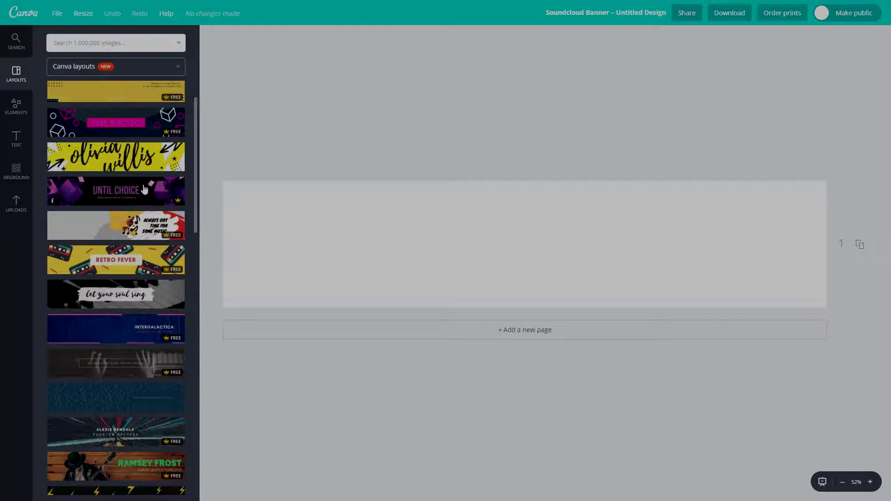
scroll(158, 253, down, 3)
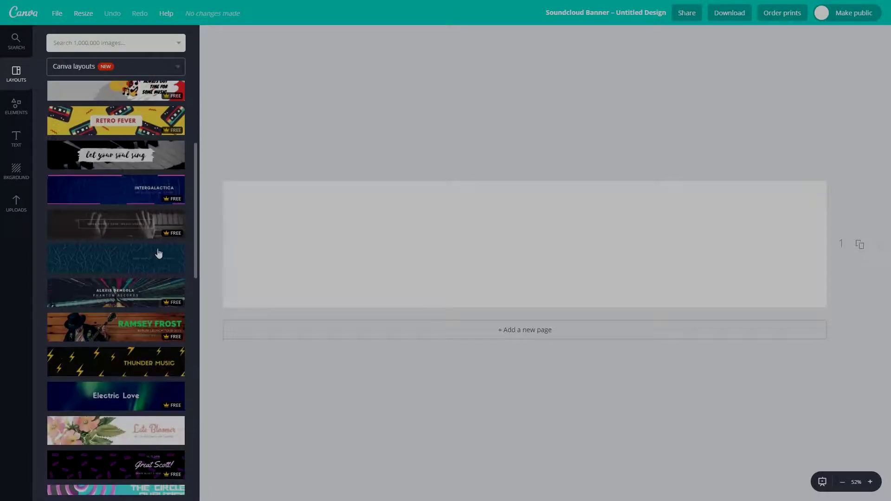
scroll(158, 253, down, 15)
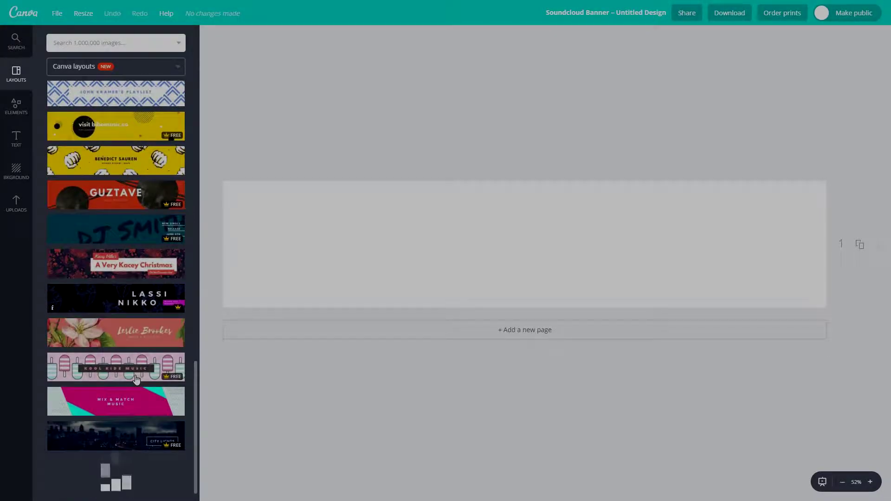
scroll(136, 379, down, 5)
scroll(132, 132, up, 6)
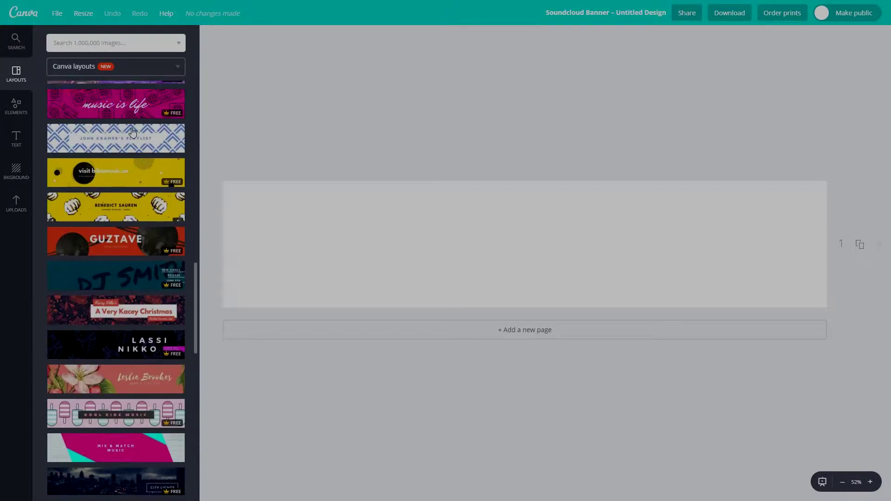
scroll(133, 132, down, 4)
scroll(130, 251, down, 5)
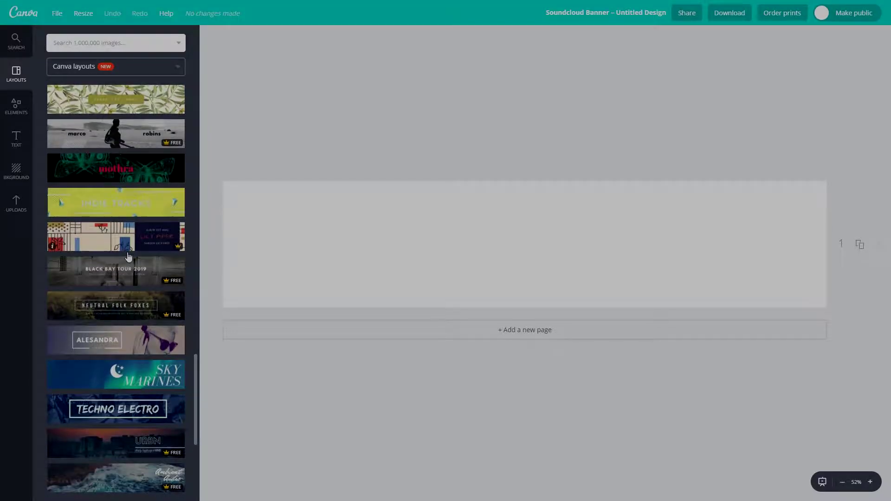
scroll(126, 260, down, 2)
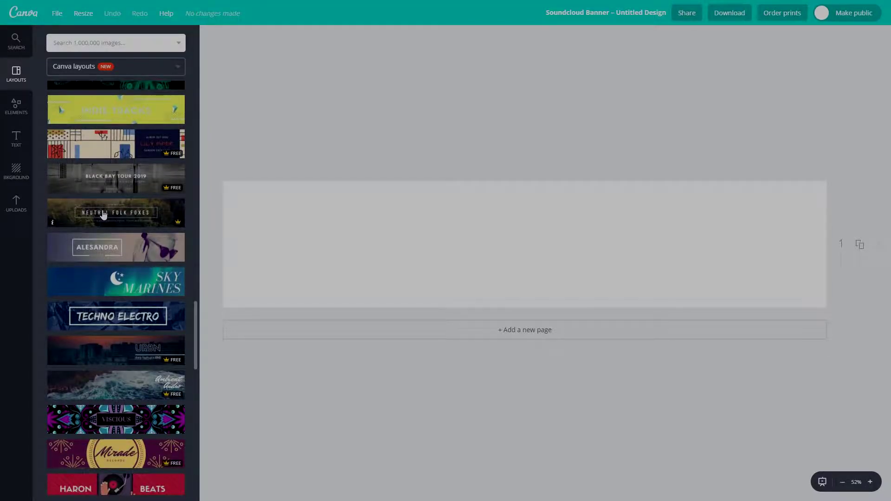
Apply the Neutral Folk Foxes layout and rewrite INDIE FOLK BAND as 'The Ultimate Online Sound Waves.'.
click(103, 215)
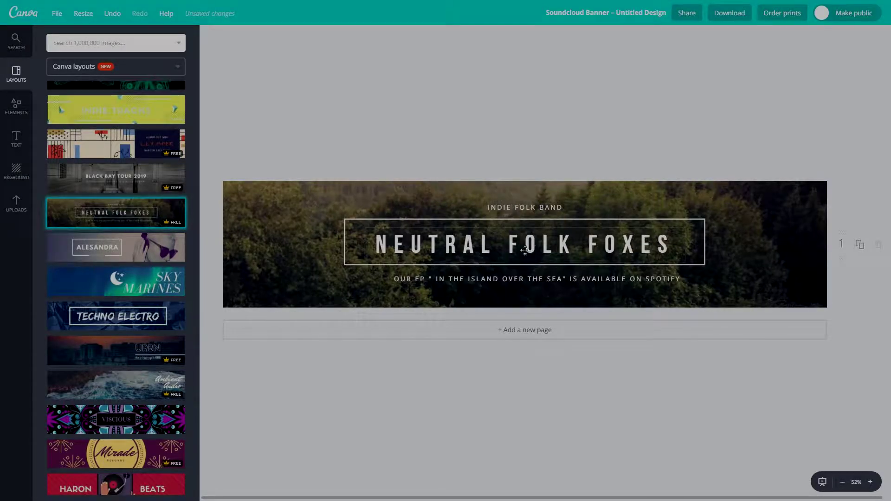
double_click(556, 208)
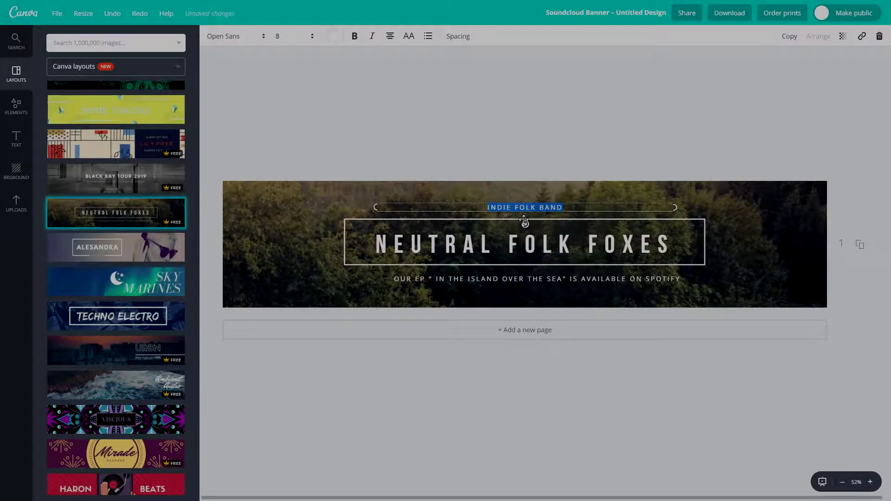
text(The Ultimate)
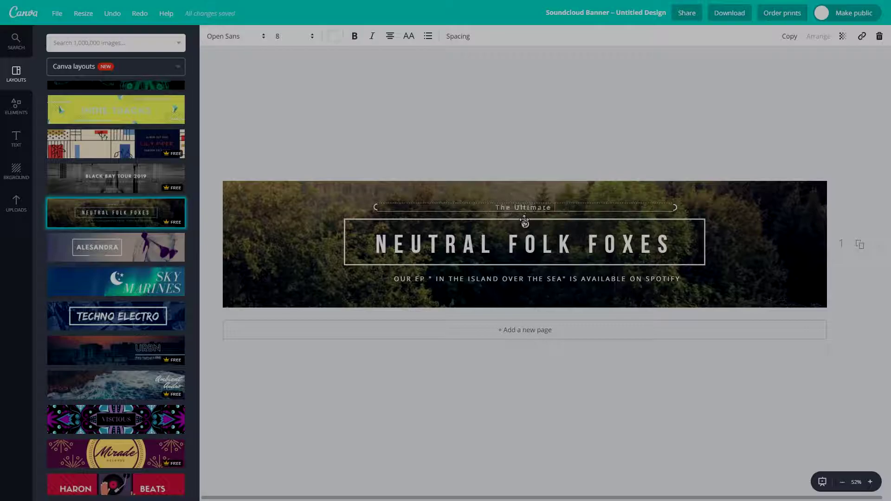
text( Online)
text(Music)
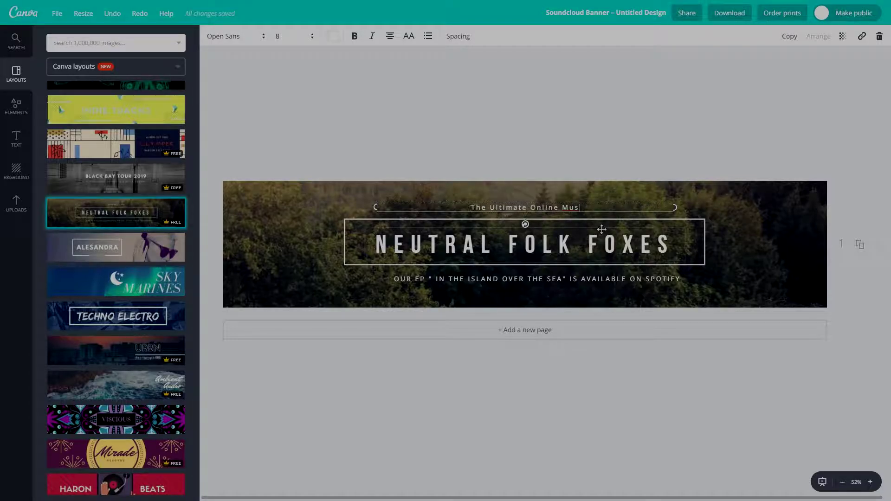
key(BackSpace)
key(BackSpace)
key(BackSpace)
key(BackSpace)
key(BackSpace)
text(Soun)
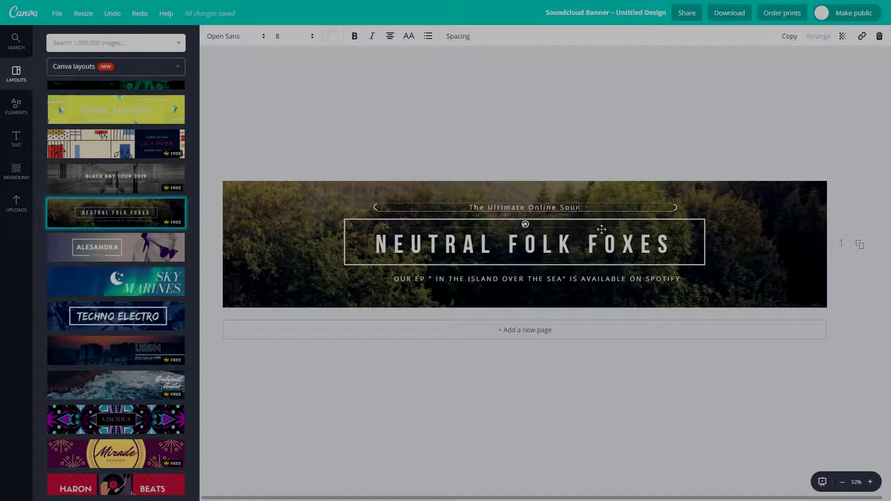
text(d Waves.)
click(486, 145)
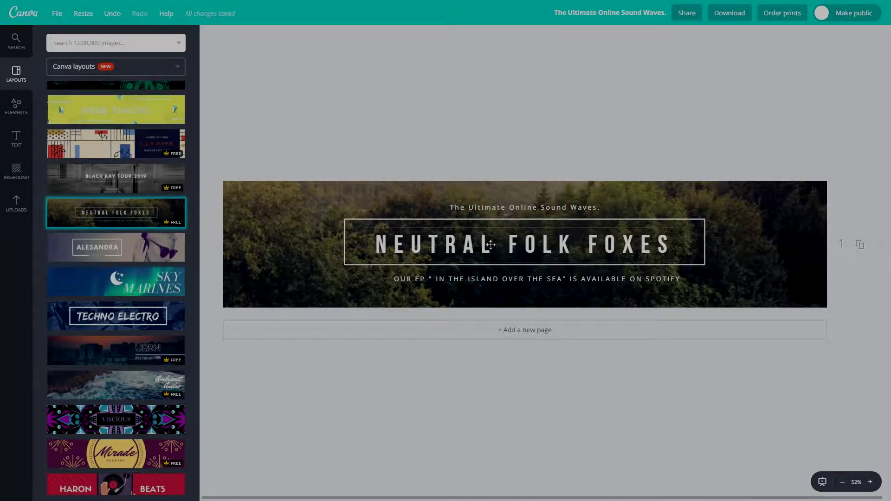
double_click(508, 248)
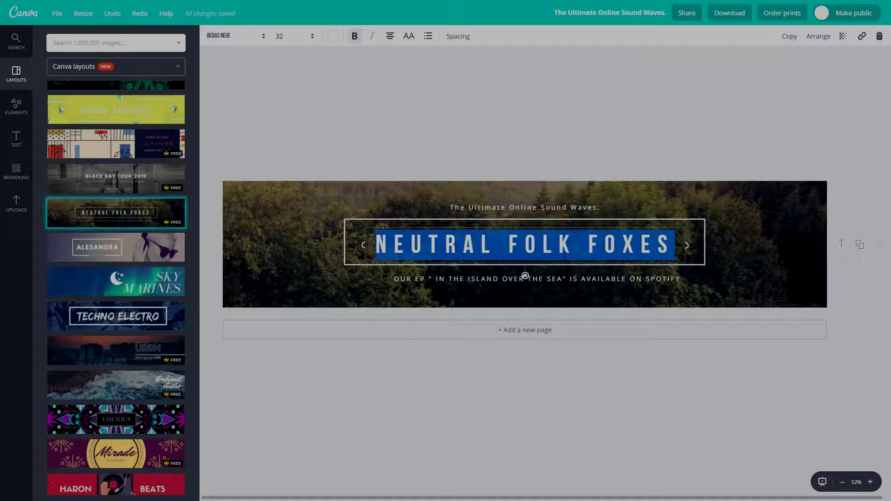
text(B)
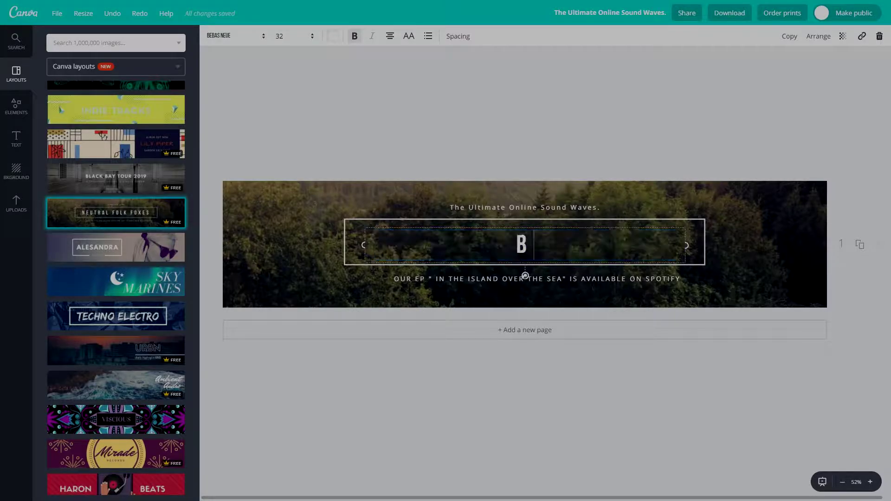
text(LACK)
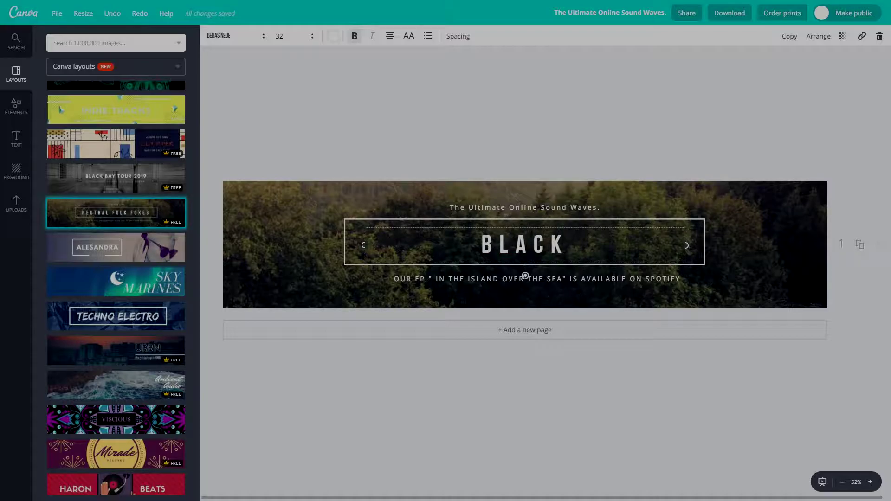
text(BRICK)
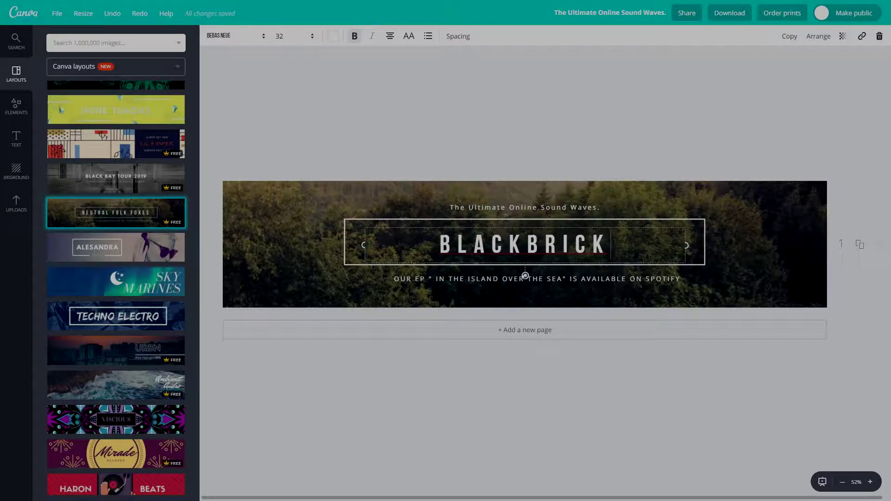
click(447, 283)
click(446, 280)
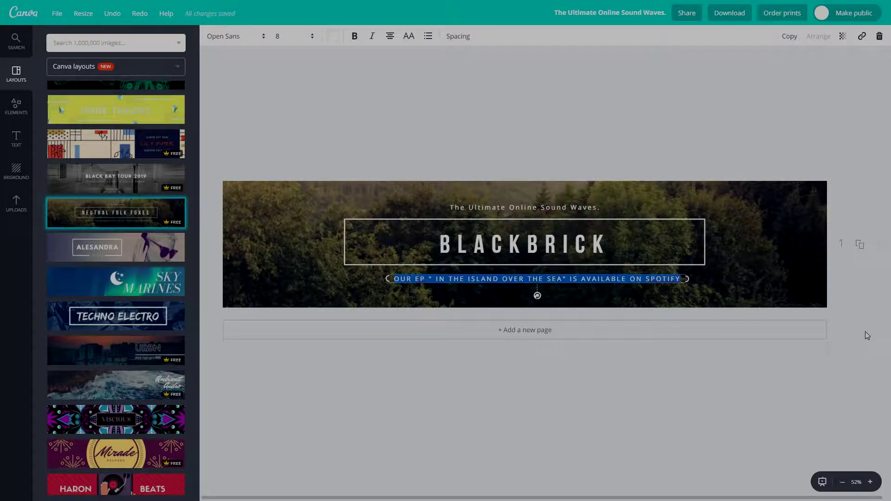
text(www.blackbricktraining.co.uk)
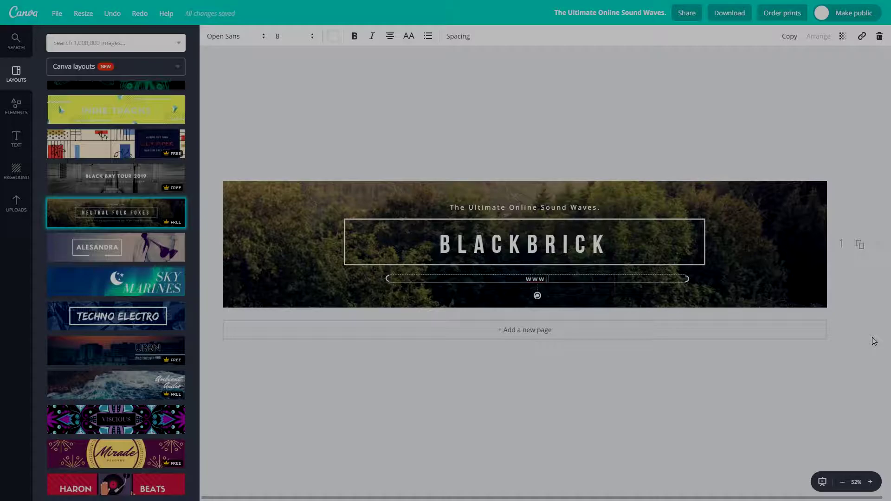
click(552, 288)
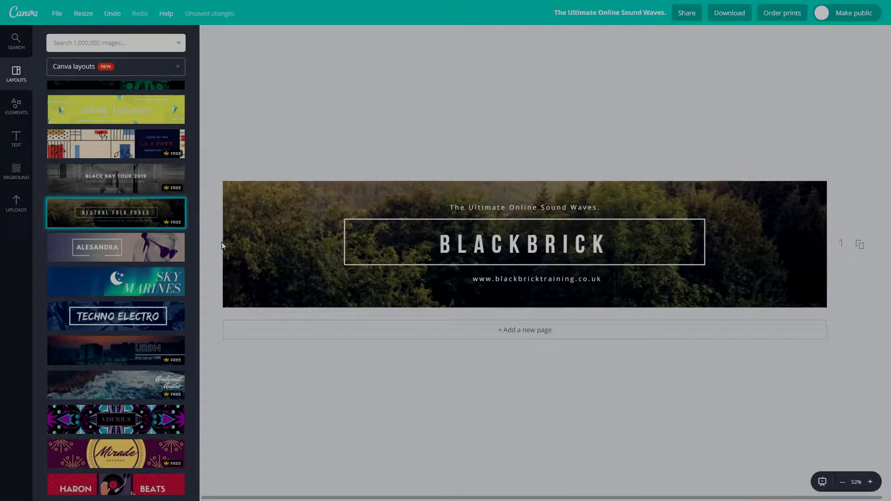
Search Elements' free photos for 'music', then show the uploaded images panel.
click(23, 116)
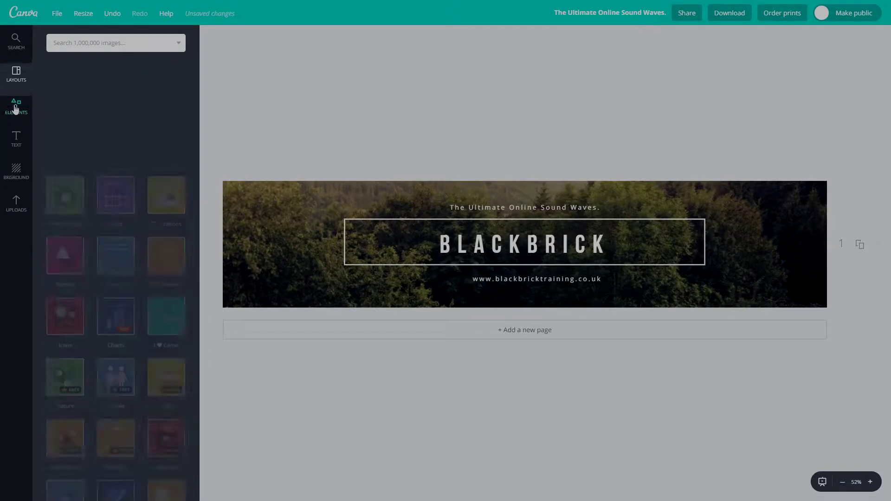
click(66, 103)
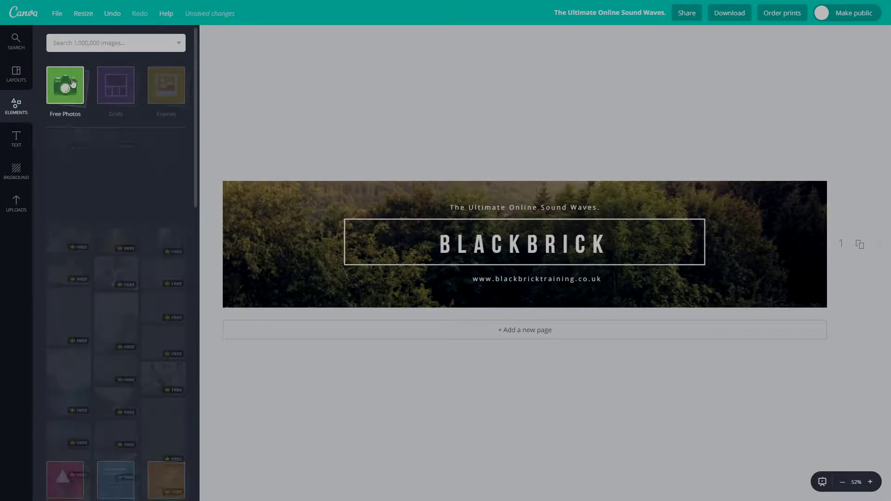
click(70, 42)
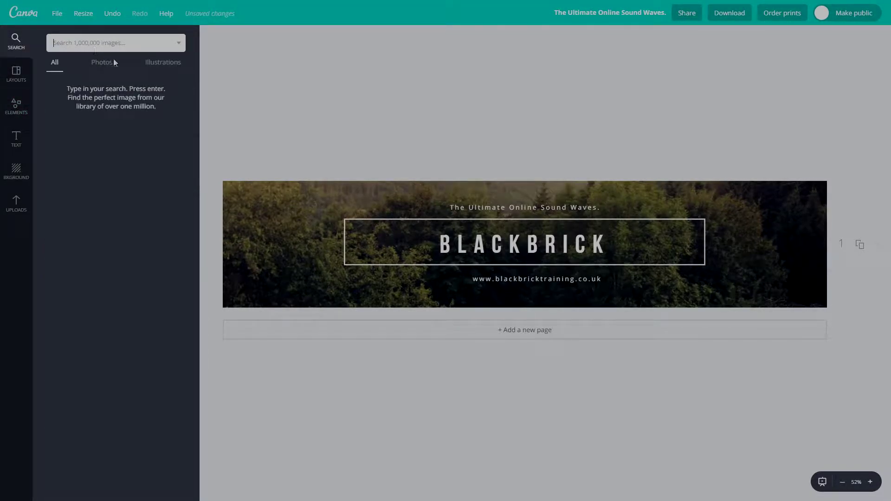
text(music)
key(Return)
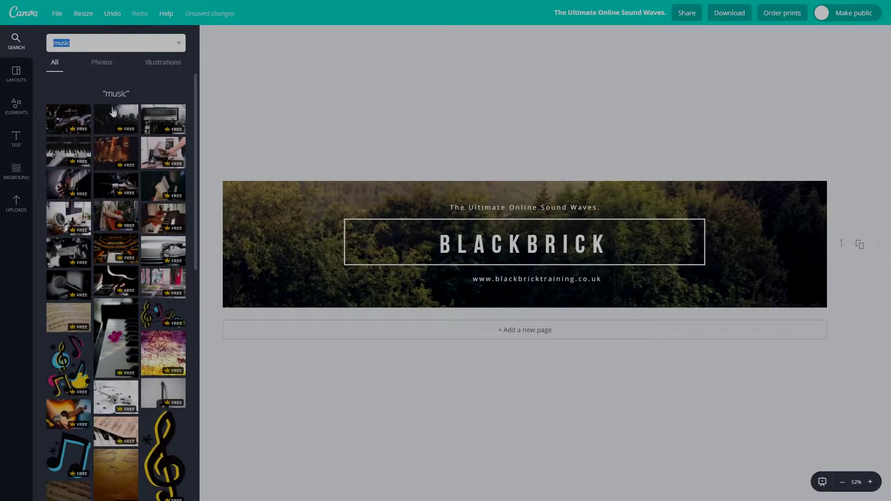
click(14, 205)
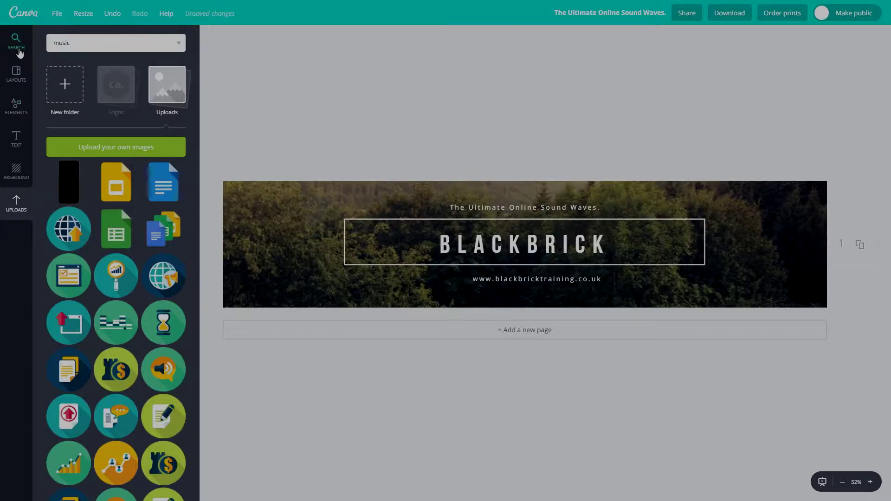
Try several 'music' photos as the banner background: speaker, open book, dark hand on piano.
click(17, 43)
drag(76, 219, 232, 213)
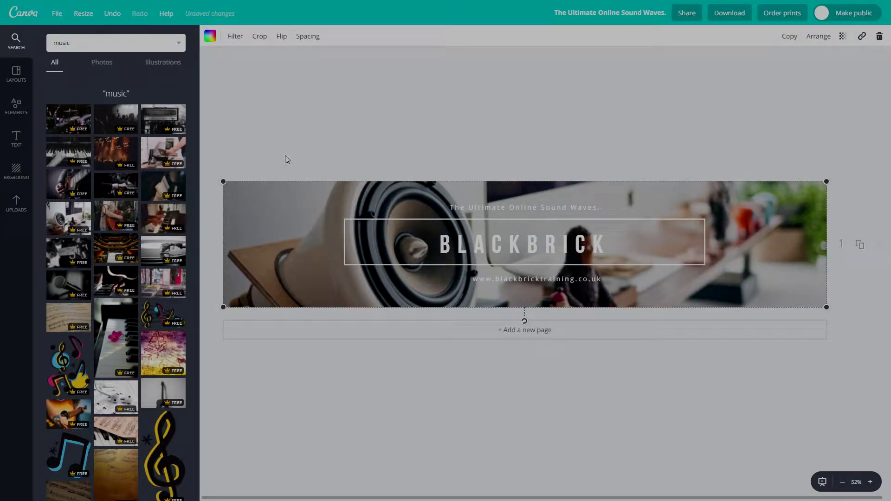
drag(155, 186, 255, 201)
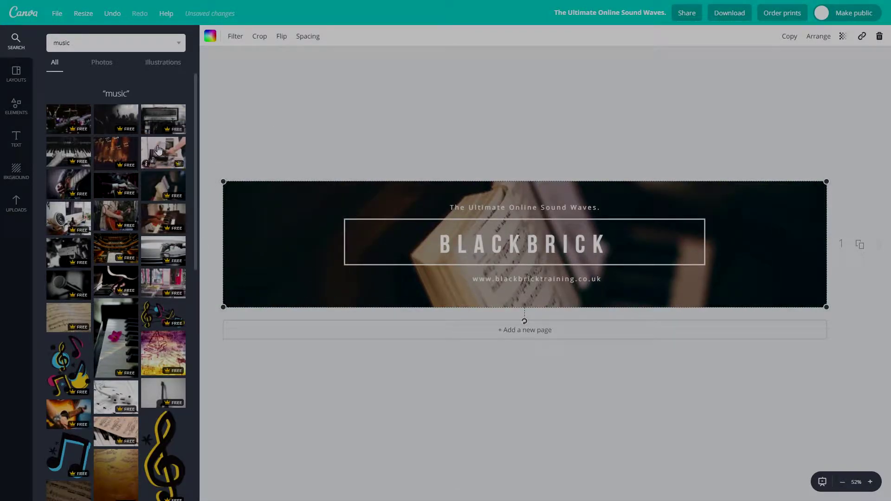
scroll(190, 324, down, 1)
drag(162, 205, 250, 247)
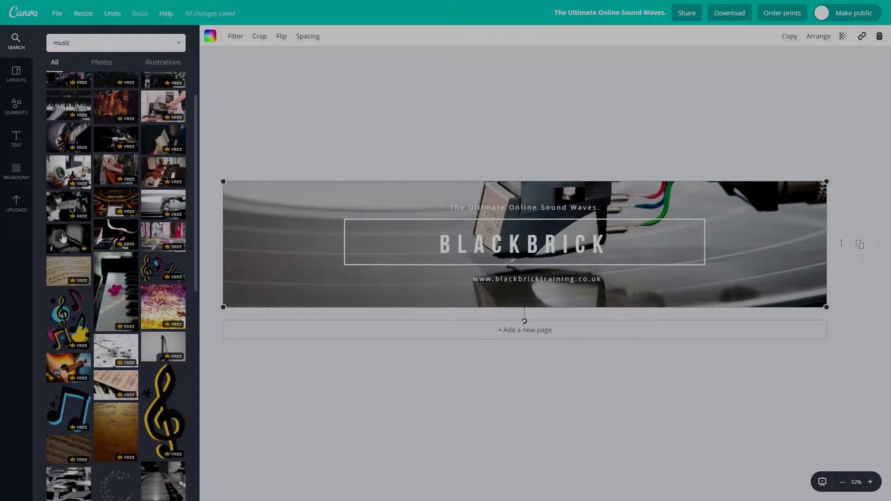
drag(129, 246, 455, 237)
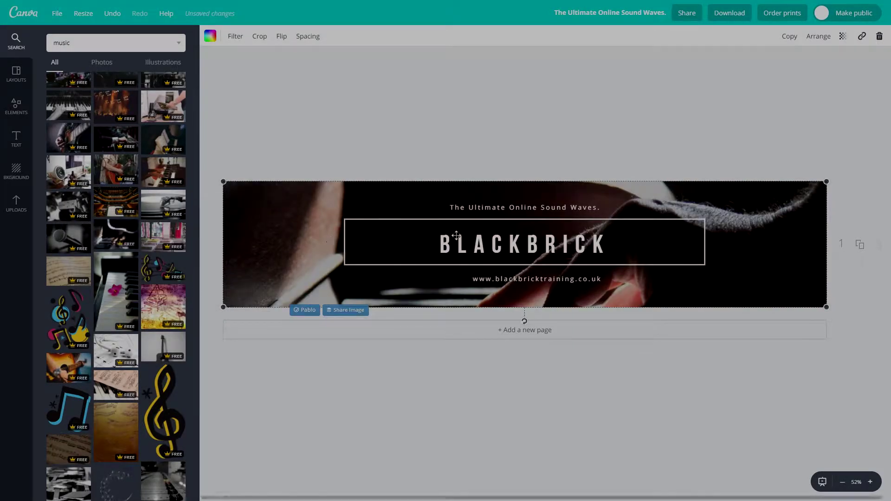
Use the vinyl-records photo as background, shifted up so the records sit behind the text.
drag(118, 141, 496, 264)
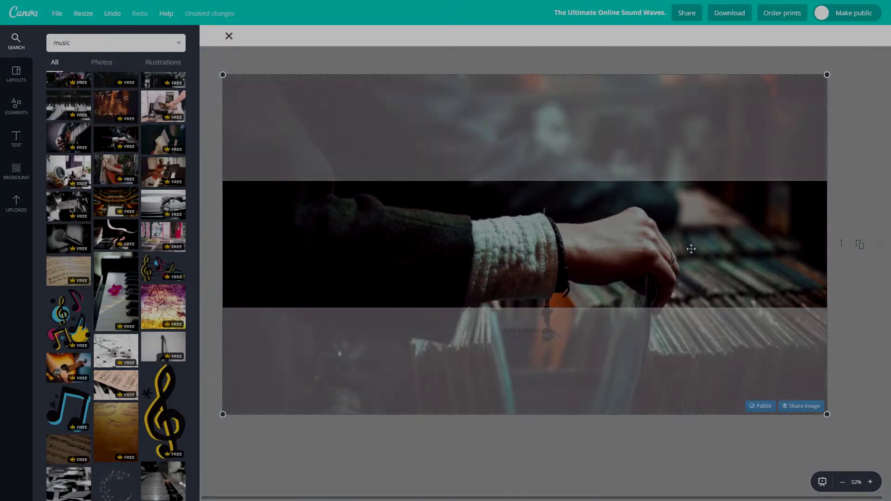
drag(607, 281, 598, 170)
key(Return)
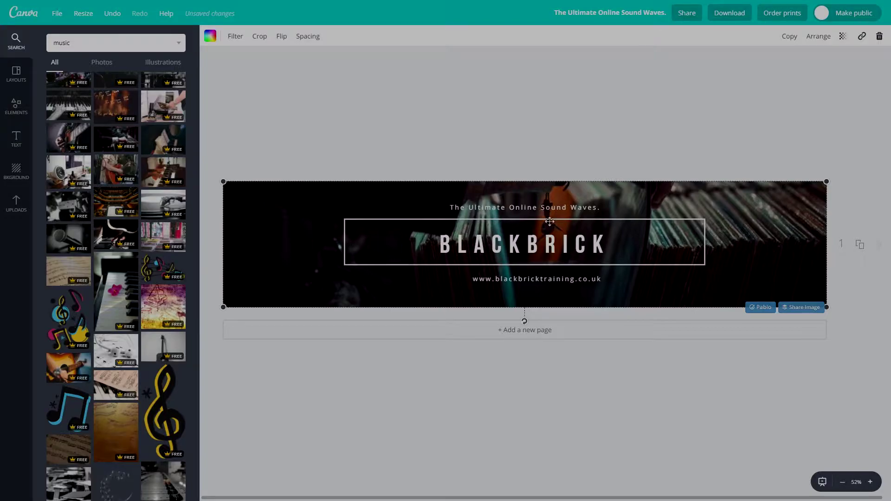
double_click(442, 241)
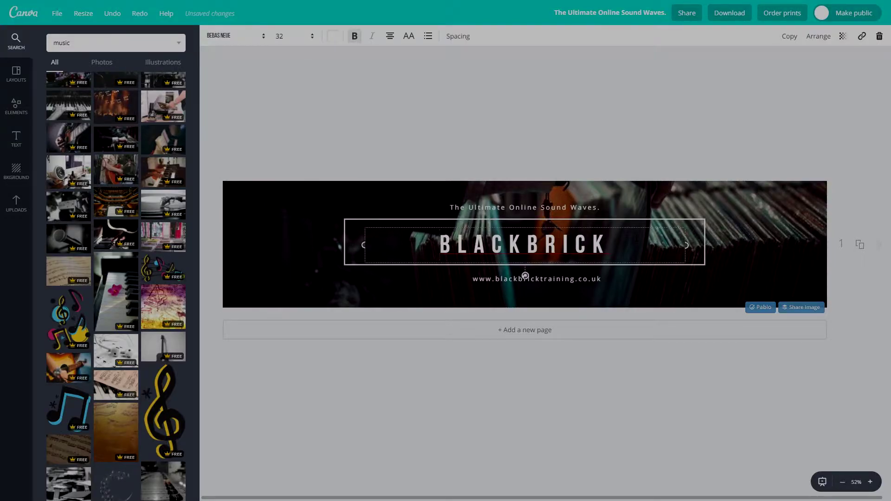
click(623, 242)
click(441, 133)
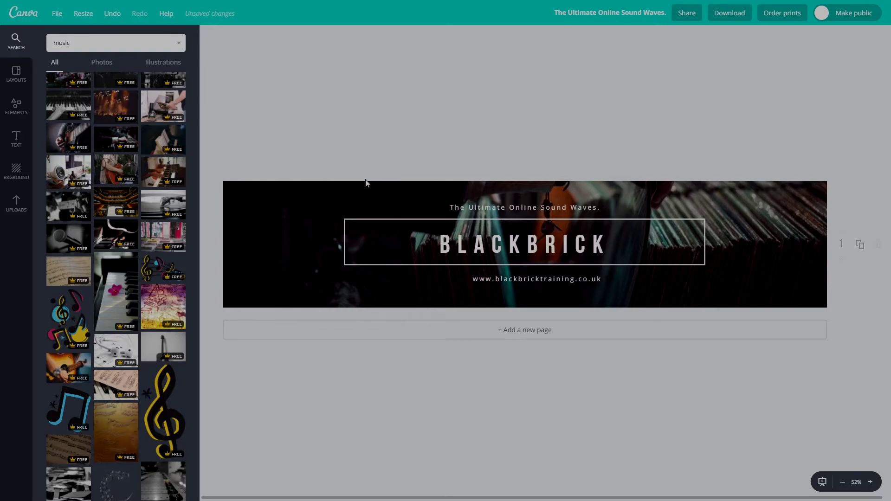
mouse_move(365, 197)
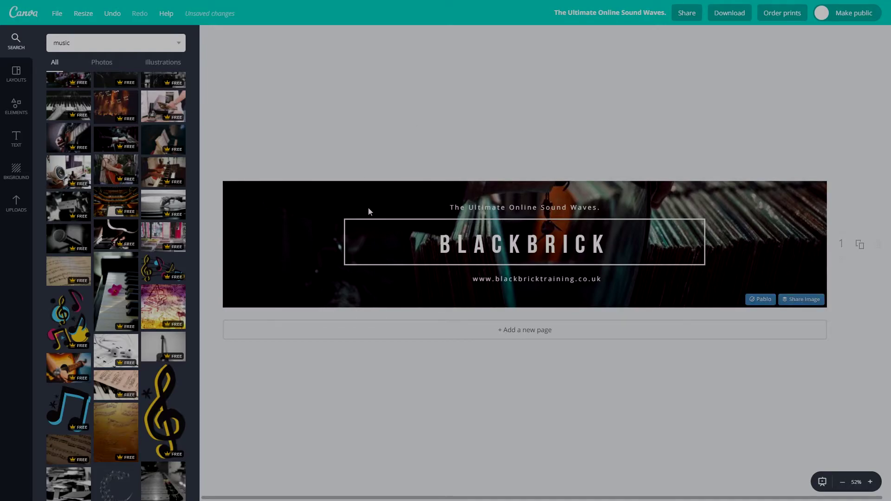